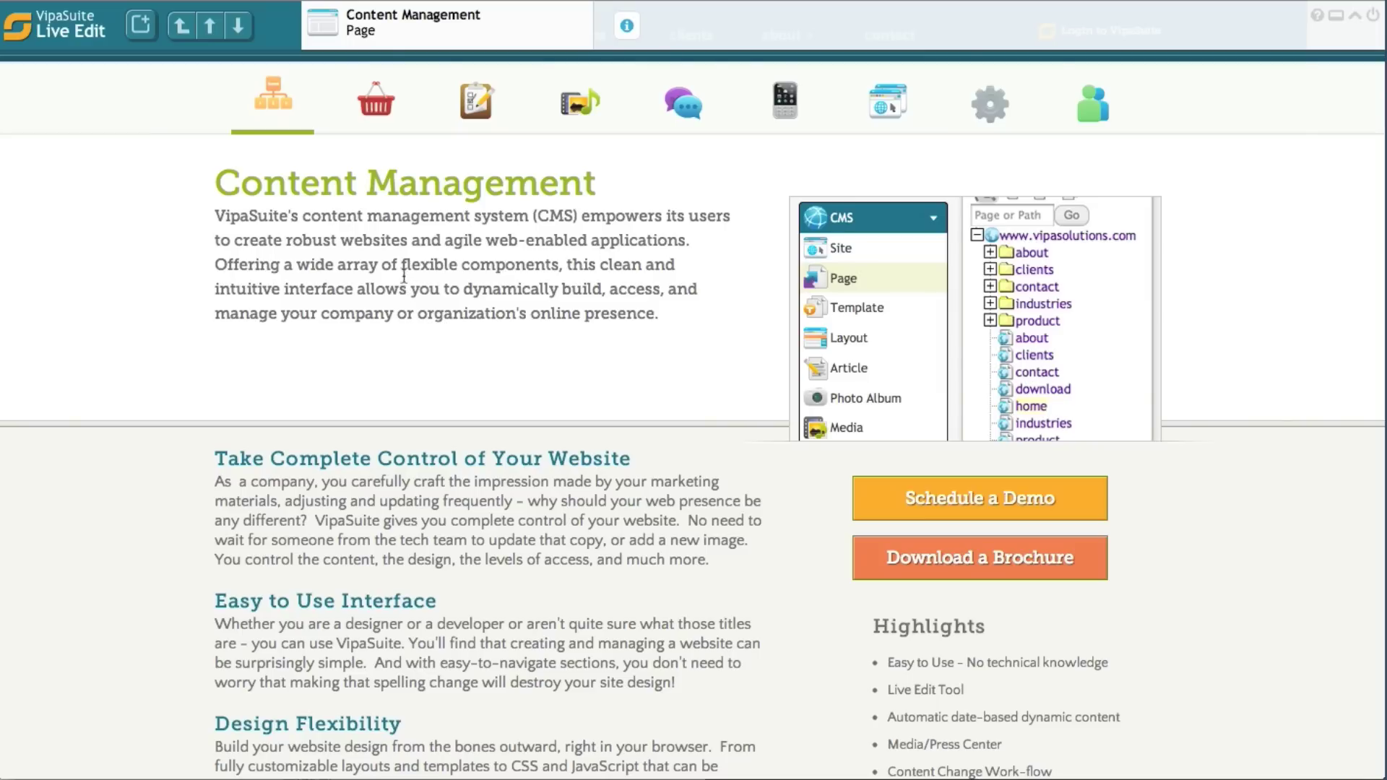
- Filter the addable components by "text", try placing the existing Test Adding New Component on the page, and close the component list
{"action": "left_click", "coordinate": [146, 32]}
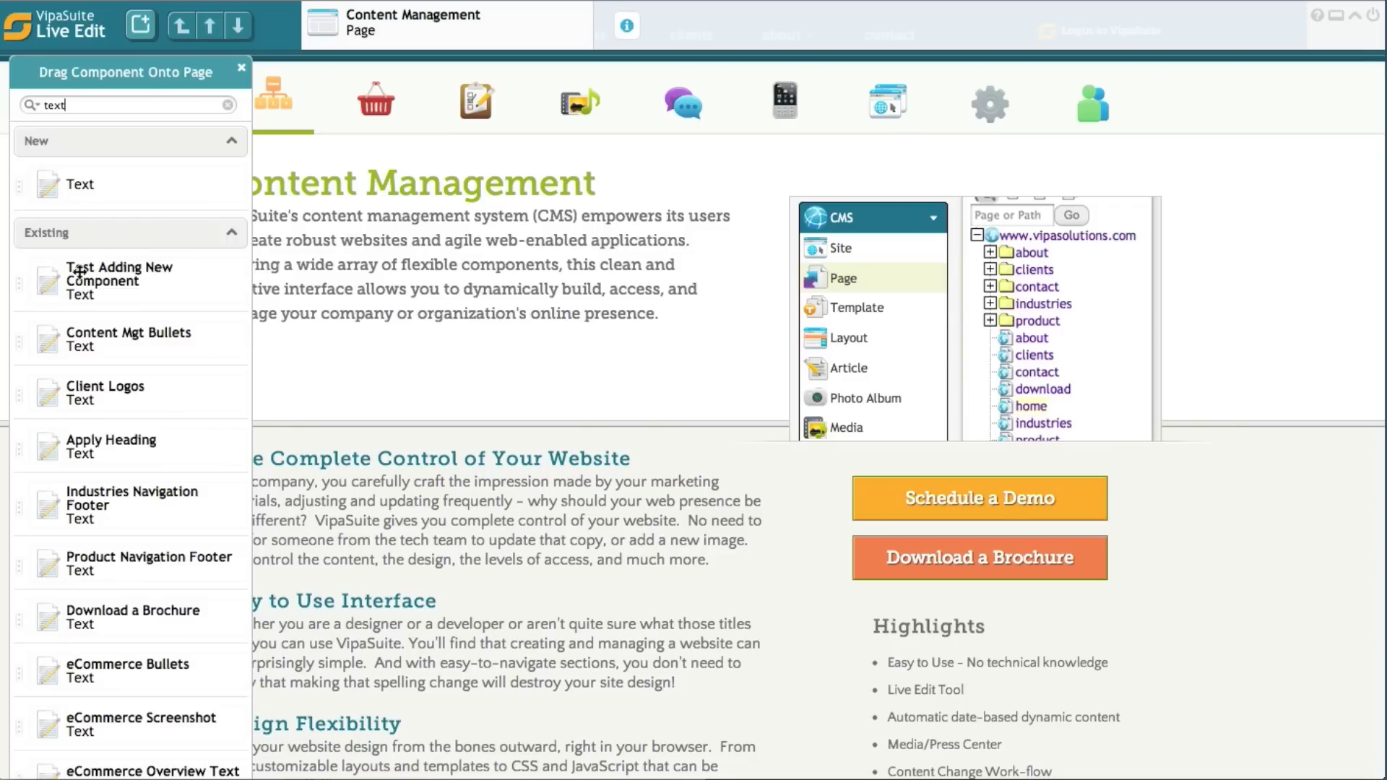
{"action": "left_click_drag", "start_coordinate": [80, 272], "coordinate": [552, 336]}
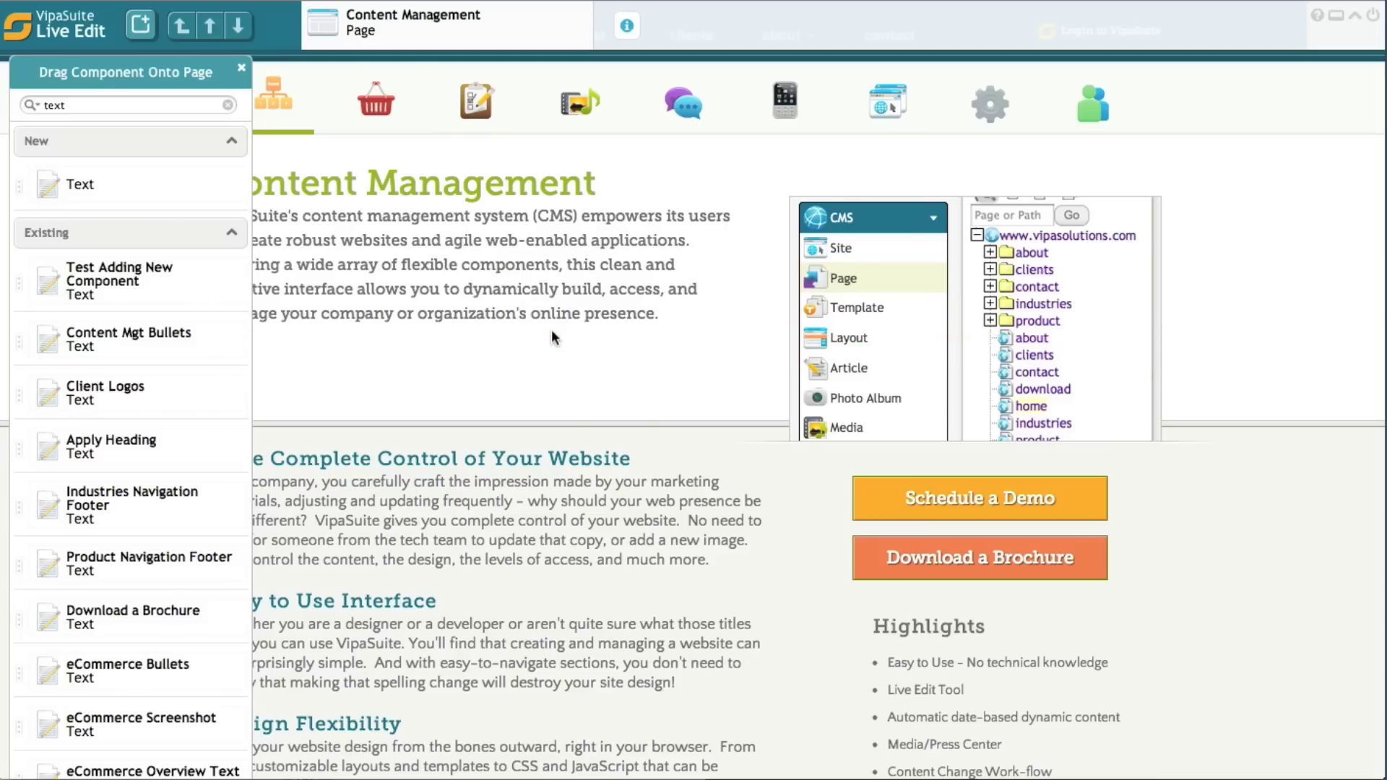
{"action": "left_click", "coordinate": [239, 69]}
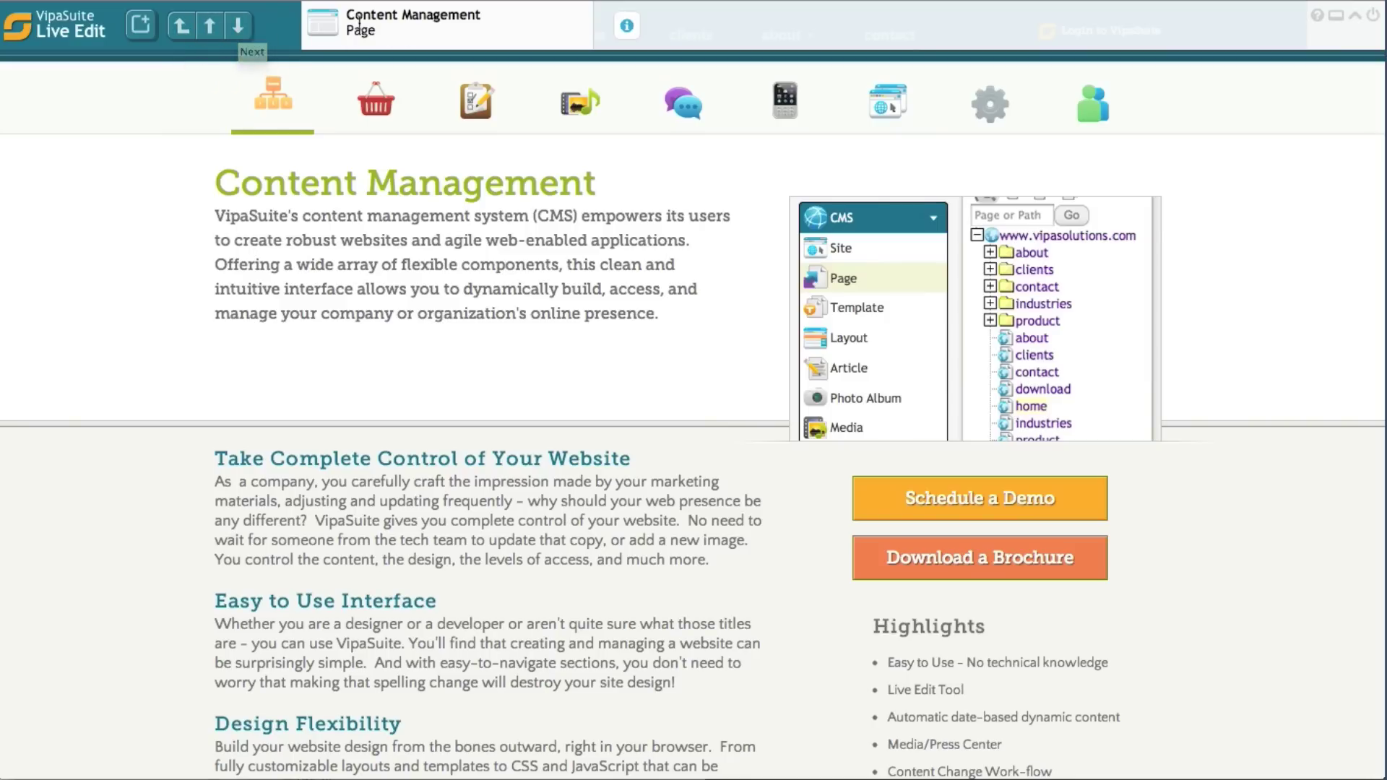
- Select the next element, the "Enclosure excluding footer." content area, and return to the Content Management page level
{"action": "left_click", "coordinate": [238, 33]}
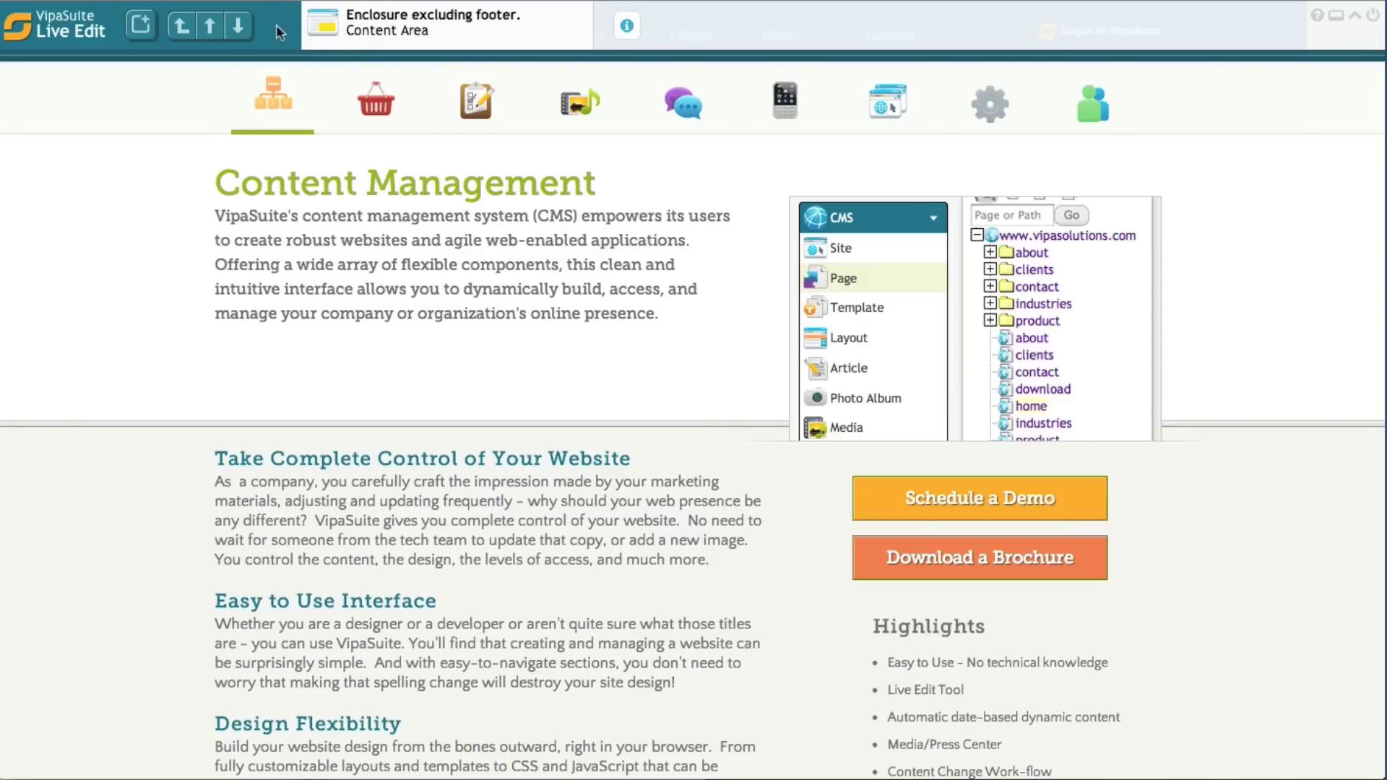
{"action": "left_click", "coordinate": [182, 29]}
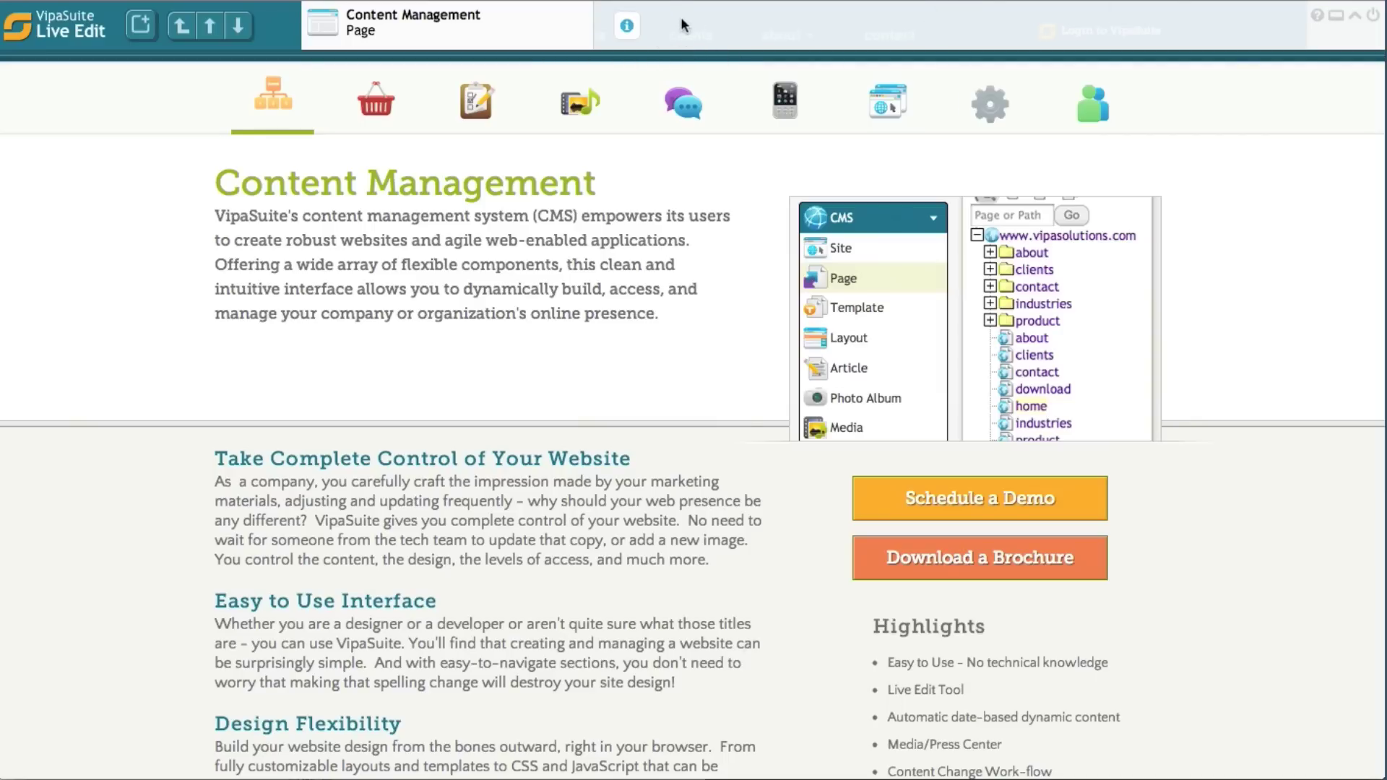
- Dock the Live Edit toolbar at the bottom of the page, trying out its collapsed state and both docking positions, and leave it expanded
{"action": "left_click", "coordinate": [1338, 26]}
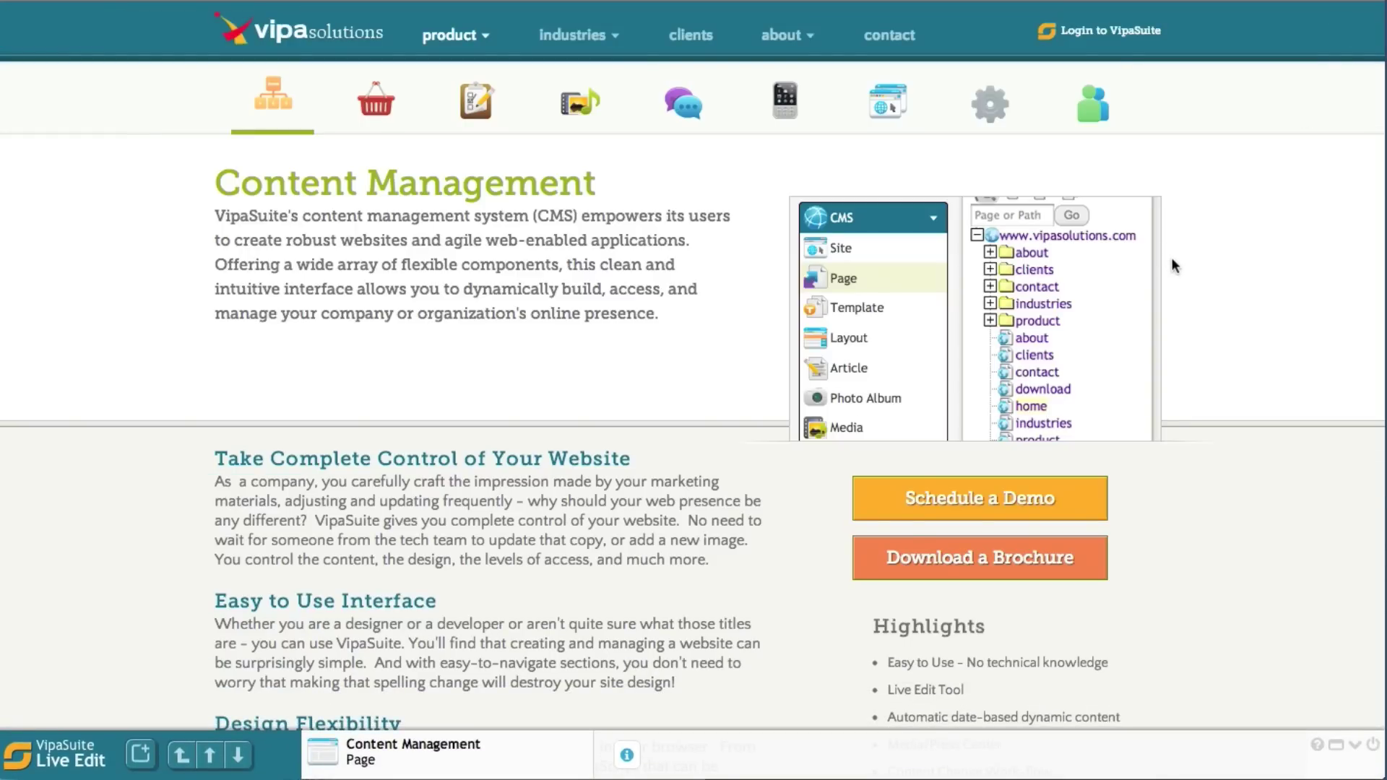
{"action": "left_click", "coordinate": [1356, 751]}
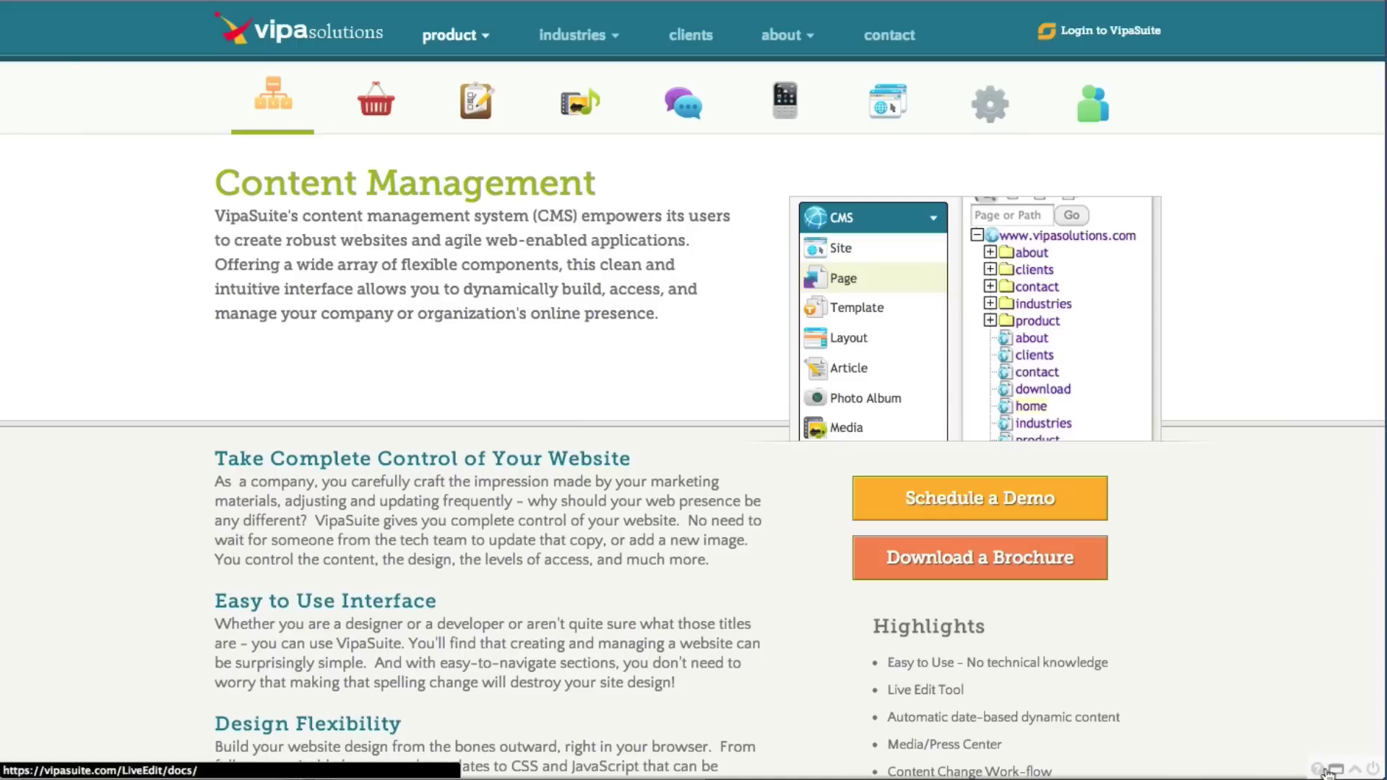
{"action": "left_click", "coordinate": [1337, 770]}
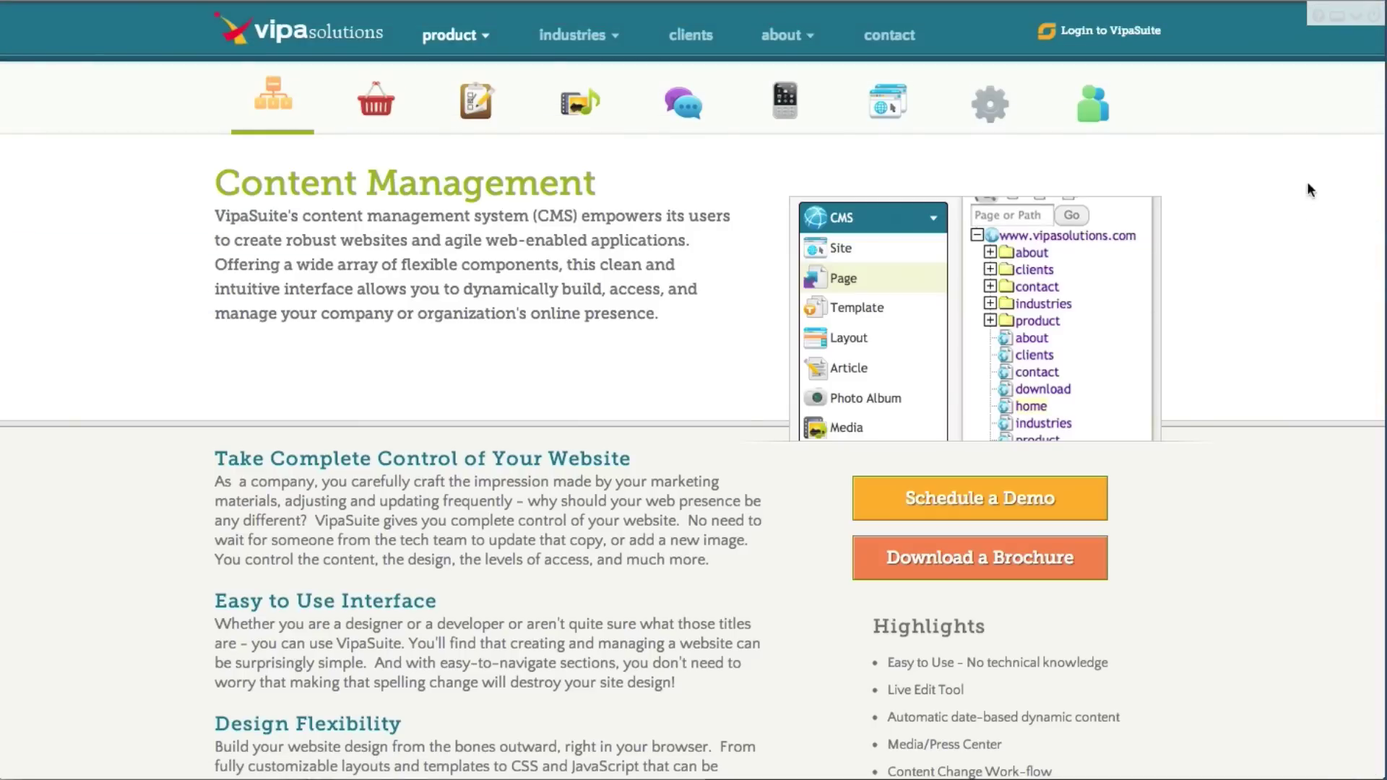
{"action": "left_click", "coordinate": [1338, 20]}
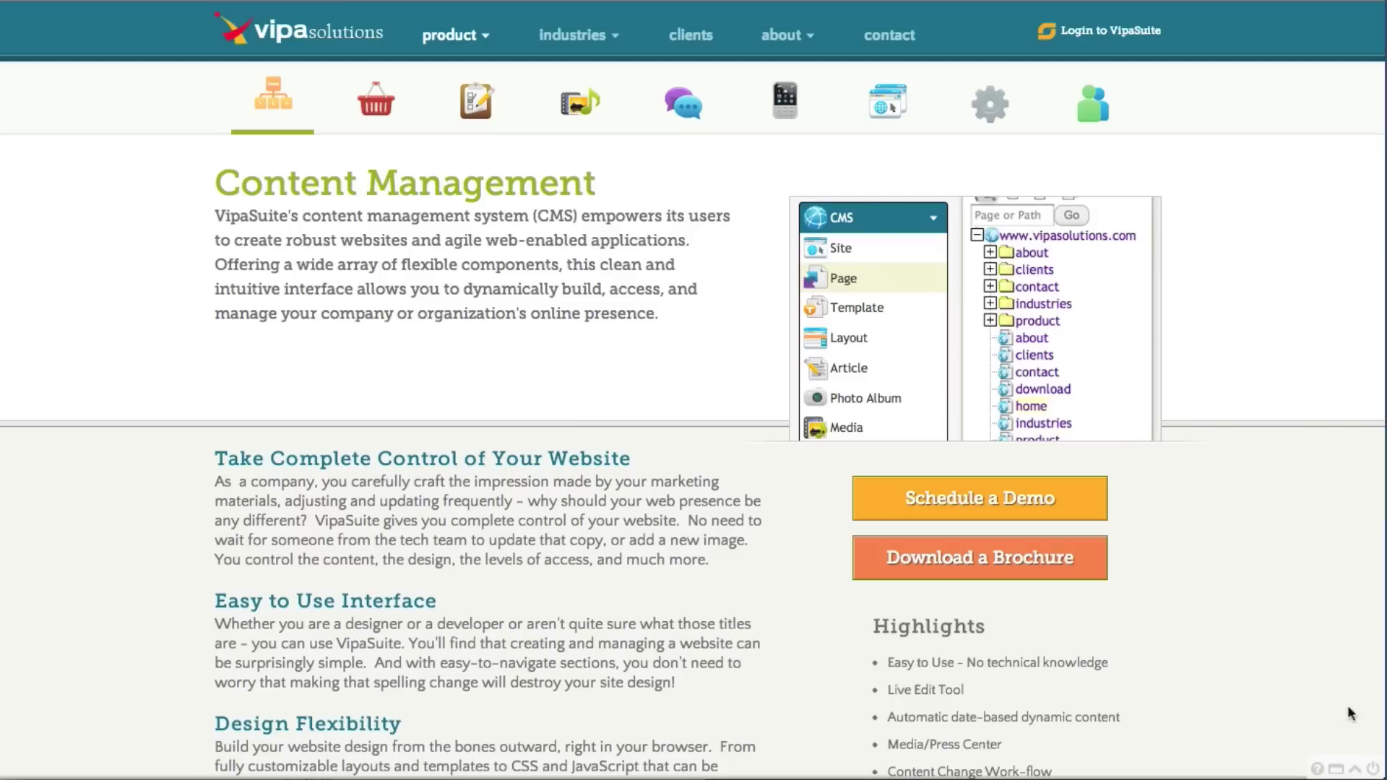
{"action": "left_click", "coordinate": [1353, 768]}
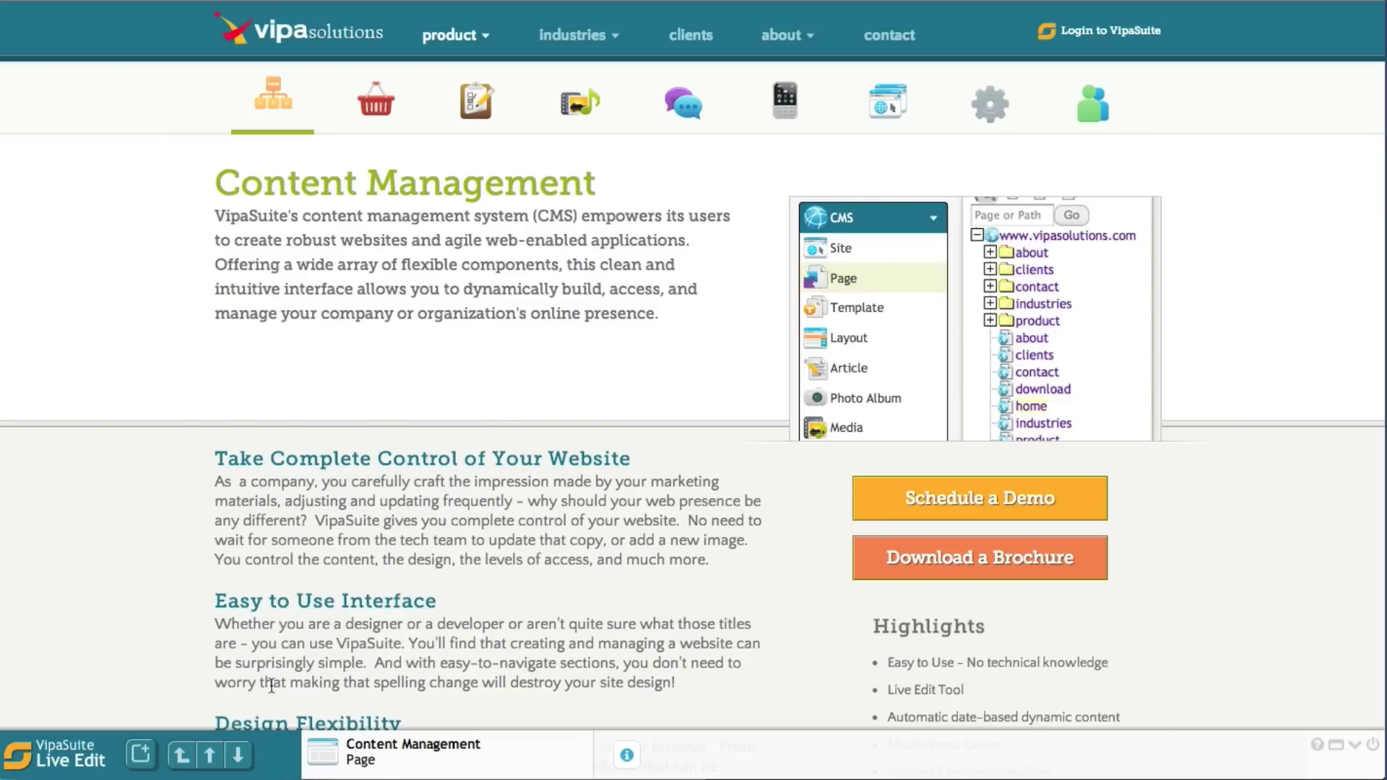
- Step forward through the page's components, past Redesign: Main Navigation, to the Navigation Headers Composite
{"action": "left_click", "coordinate": [246, 766]}
{"action": "left_click", "coordinate": [239, 755]}
{"action": "left_click", "coordinate": [238, 755]}
{"action": "left_click", "coordinate": [239, 756]}
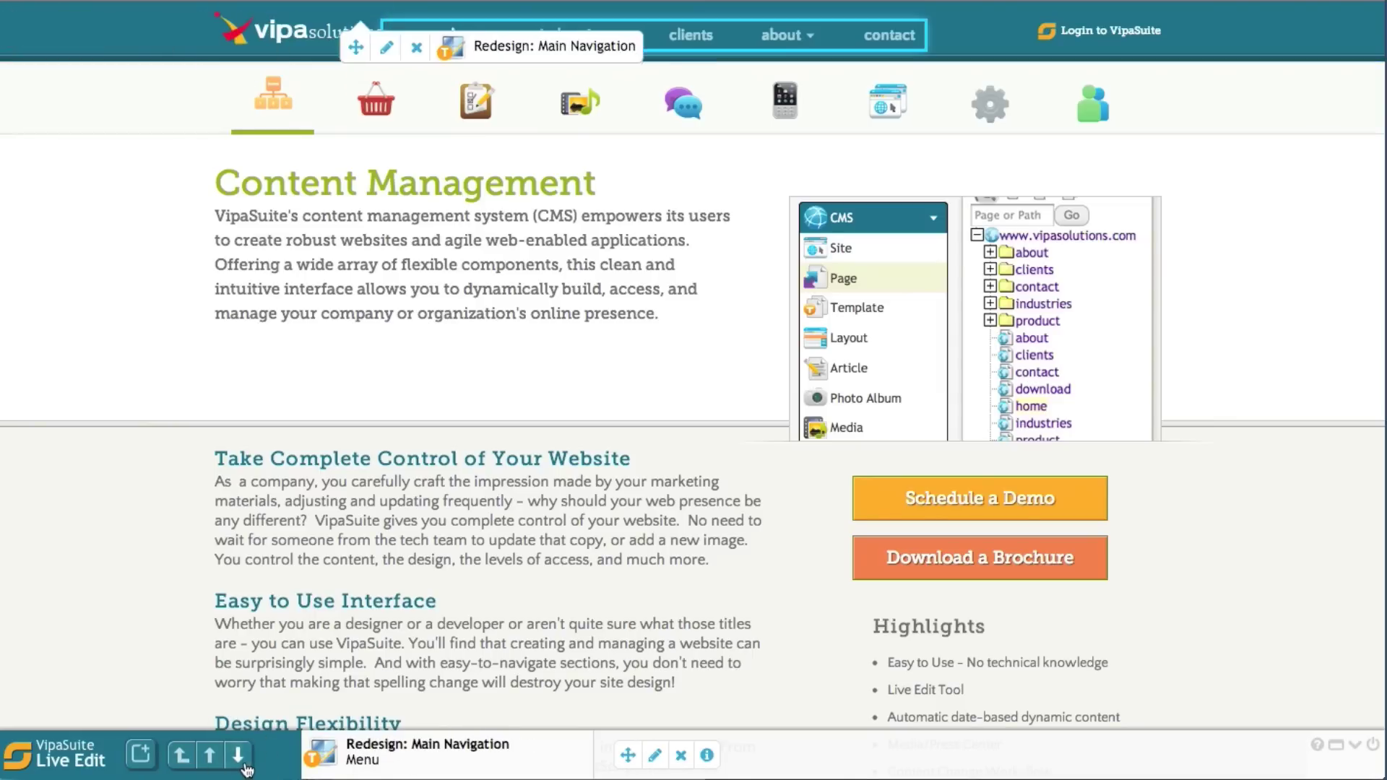
{"action": "left_click", "coordinate": [238, 756]}
{"action": "left_click", "coordinate": [239, 756]}
{"action": "left_click", "coordinate": [238, 756]}
{"action": "left_click", "coordinate": [238, 756]}
{"action": "left_click", "coordinate": [238, 756]}
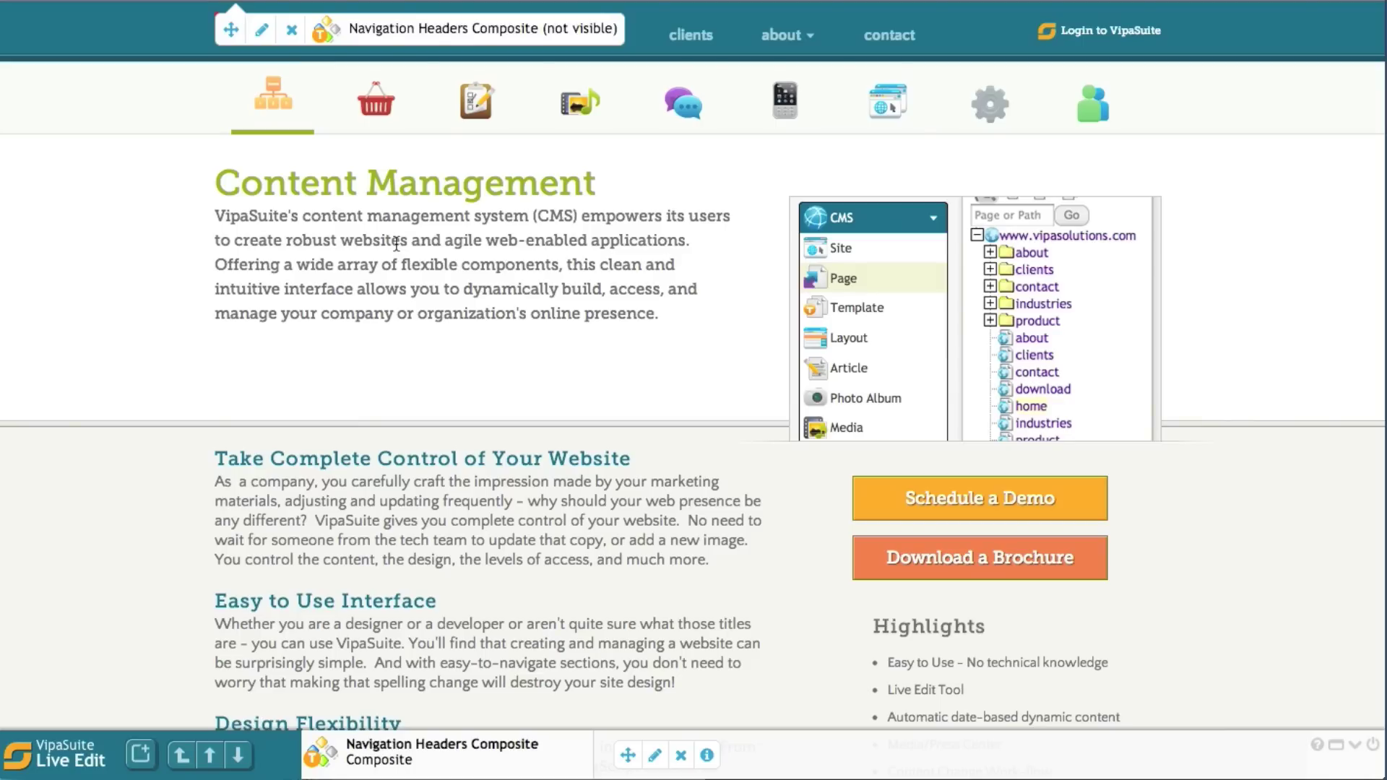
- Move the Schedule a Demo button below the Download a Brochure button and back above it
{"action": "mouse_move", "coordinate": [395, 245]}
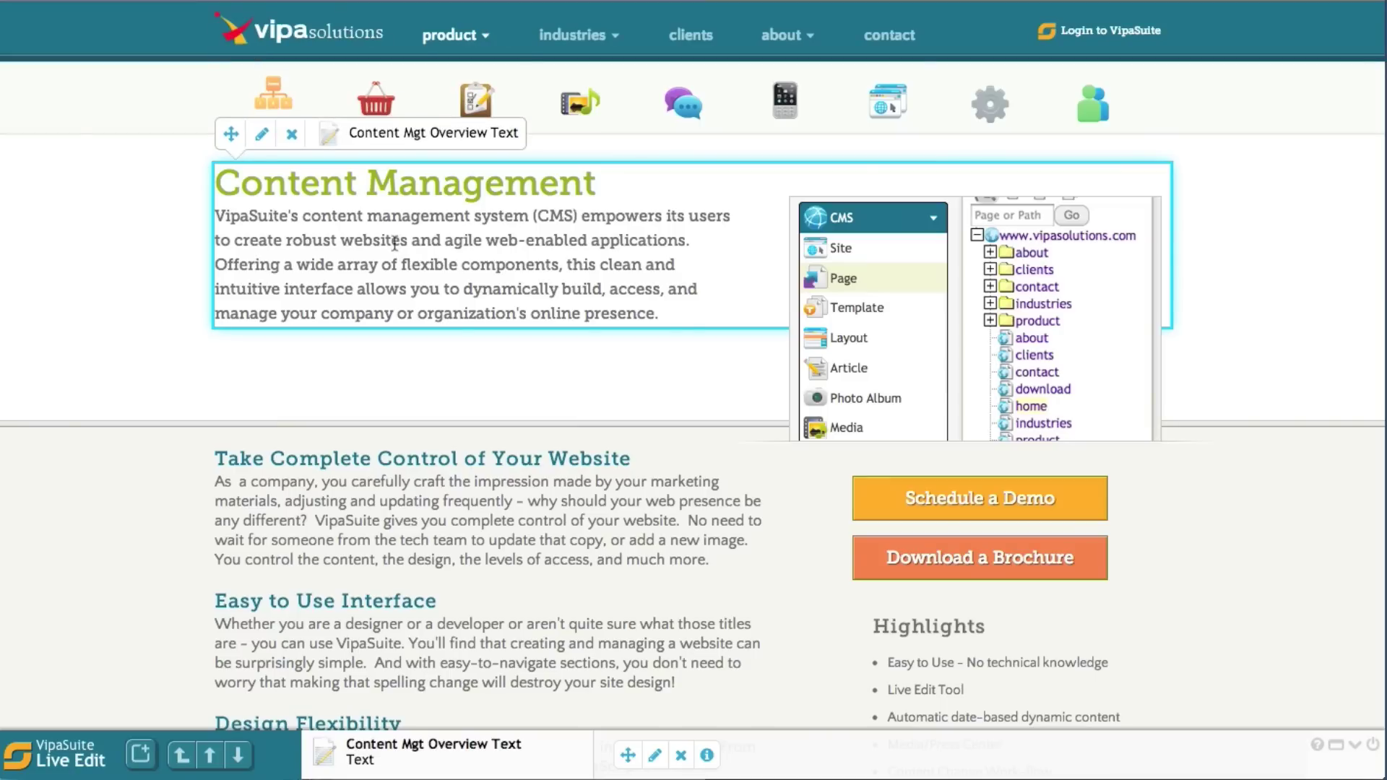
{"action": "left_click", "coordinate": [963, 508]}
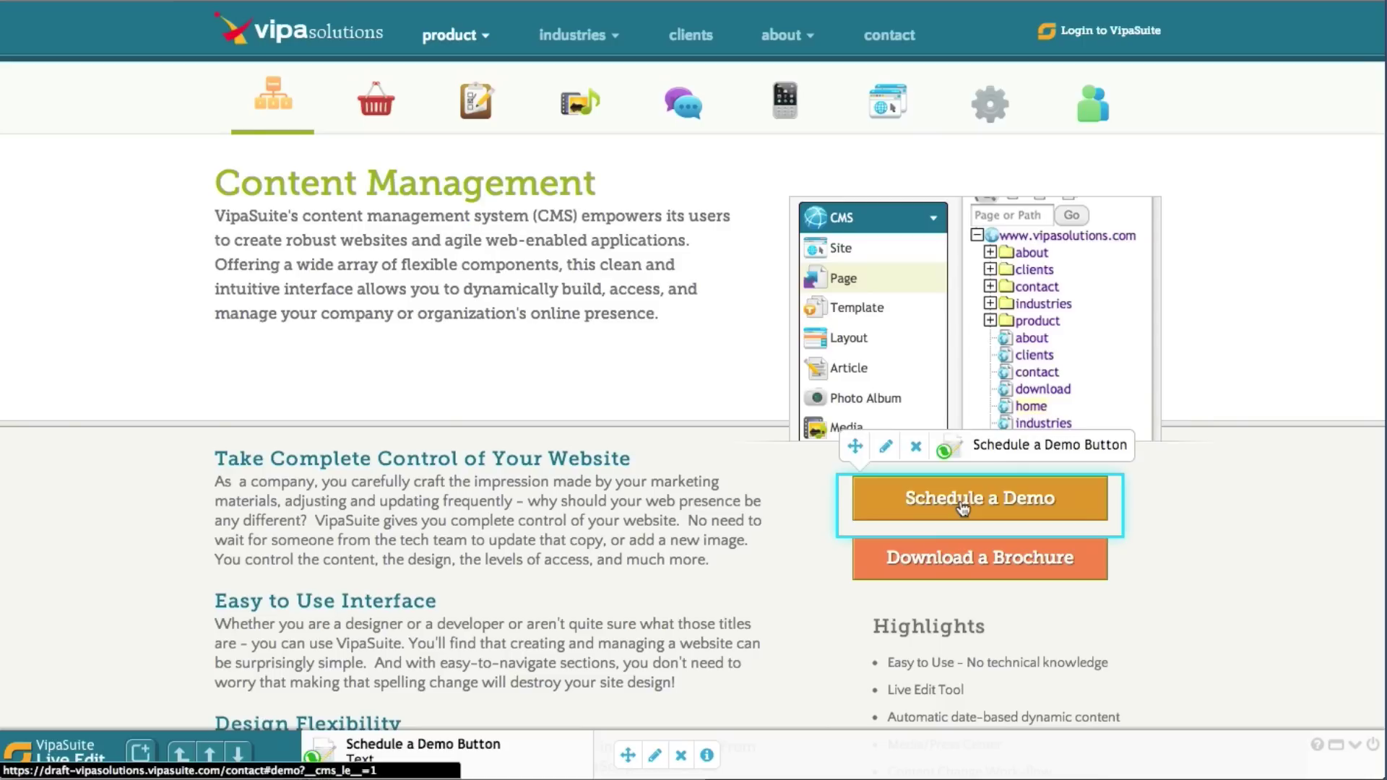
{"action": "scroll", "coordinate": [729, 462], "scroll_direction": "down", "scroll_amount": 3}
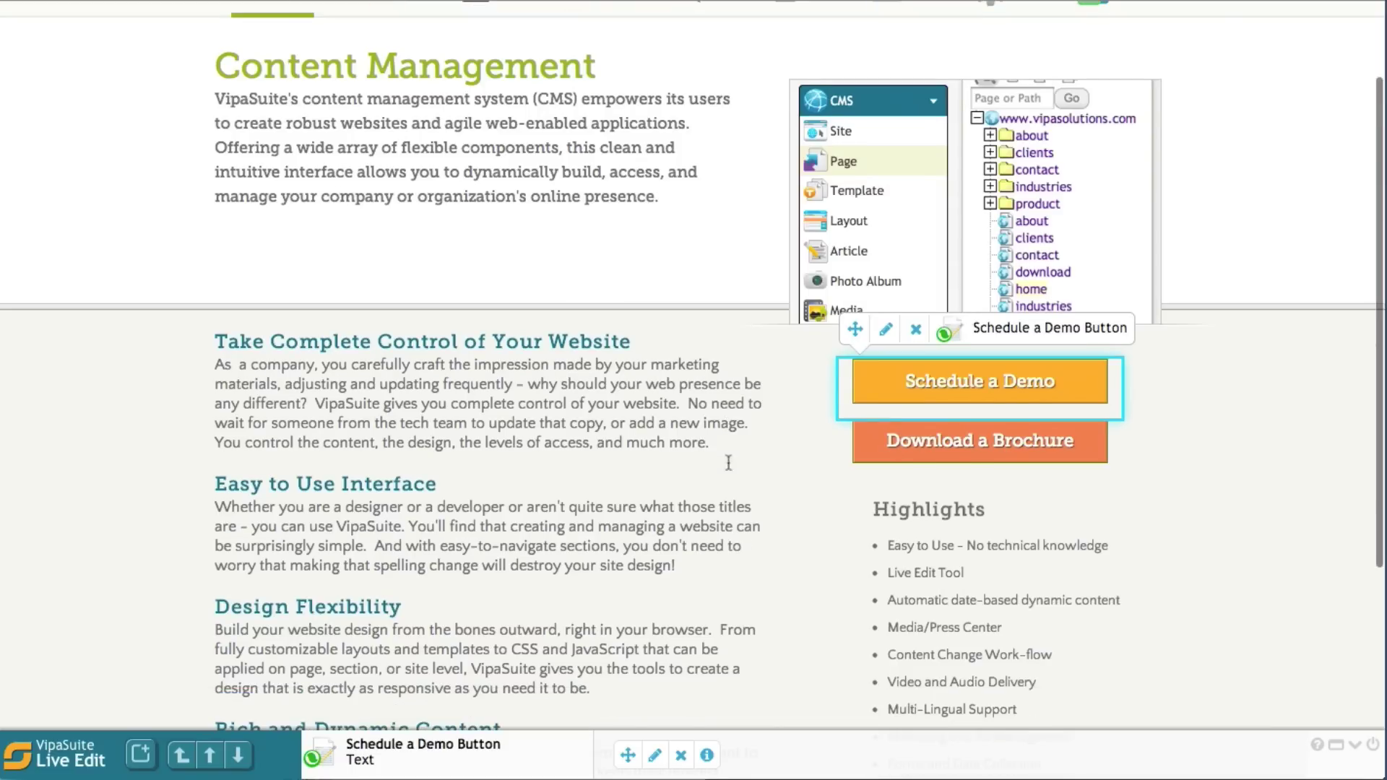
{"action": "scroll", "coordinate": [728, 462], "scroll_direction": "down", "scroll_amount": 1}
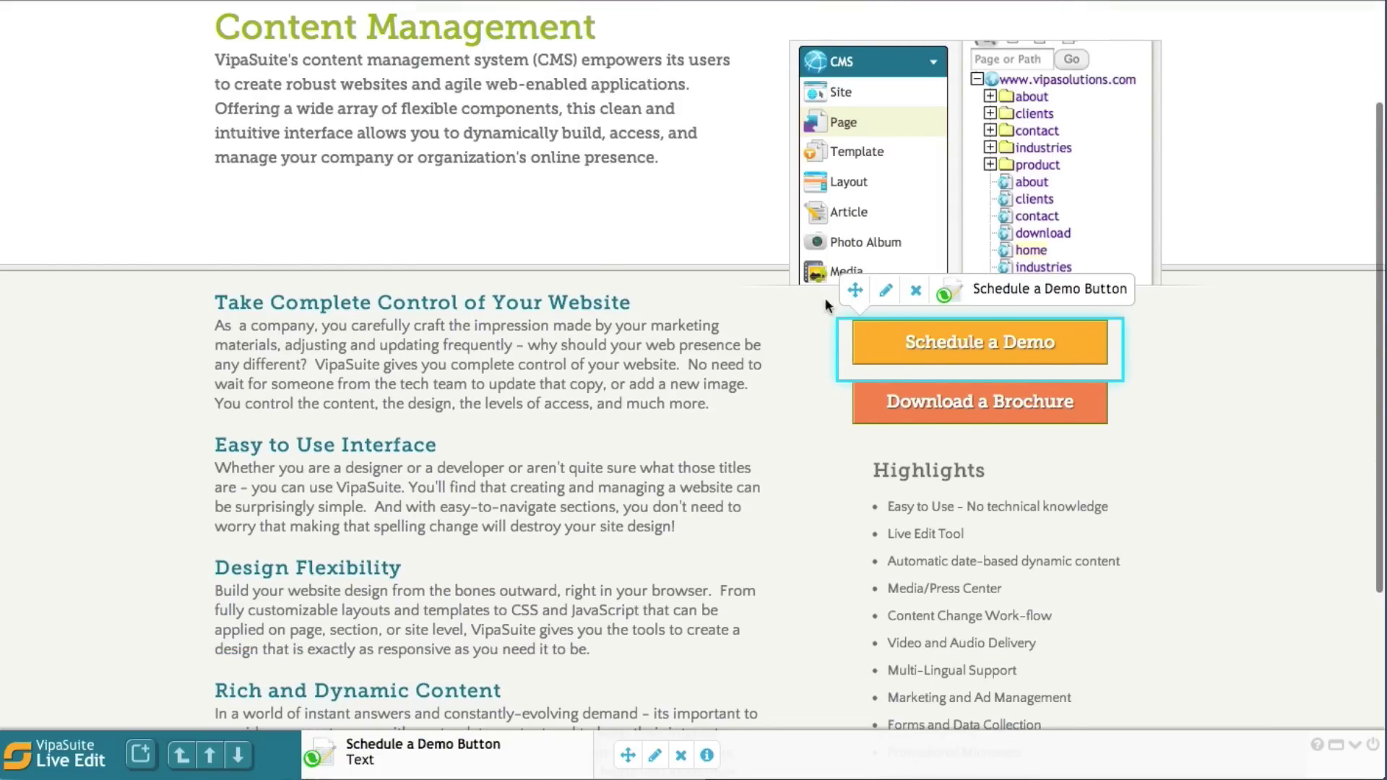
{"action": "left_click_drag", "start_coordinate": [855, 292], "coordinate": [872, 442]}
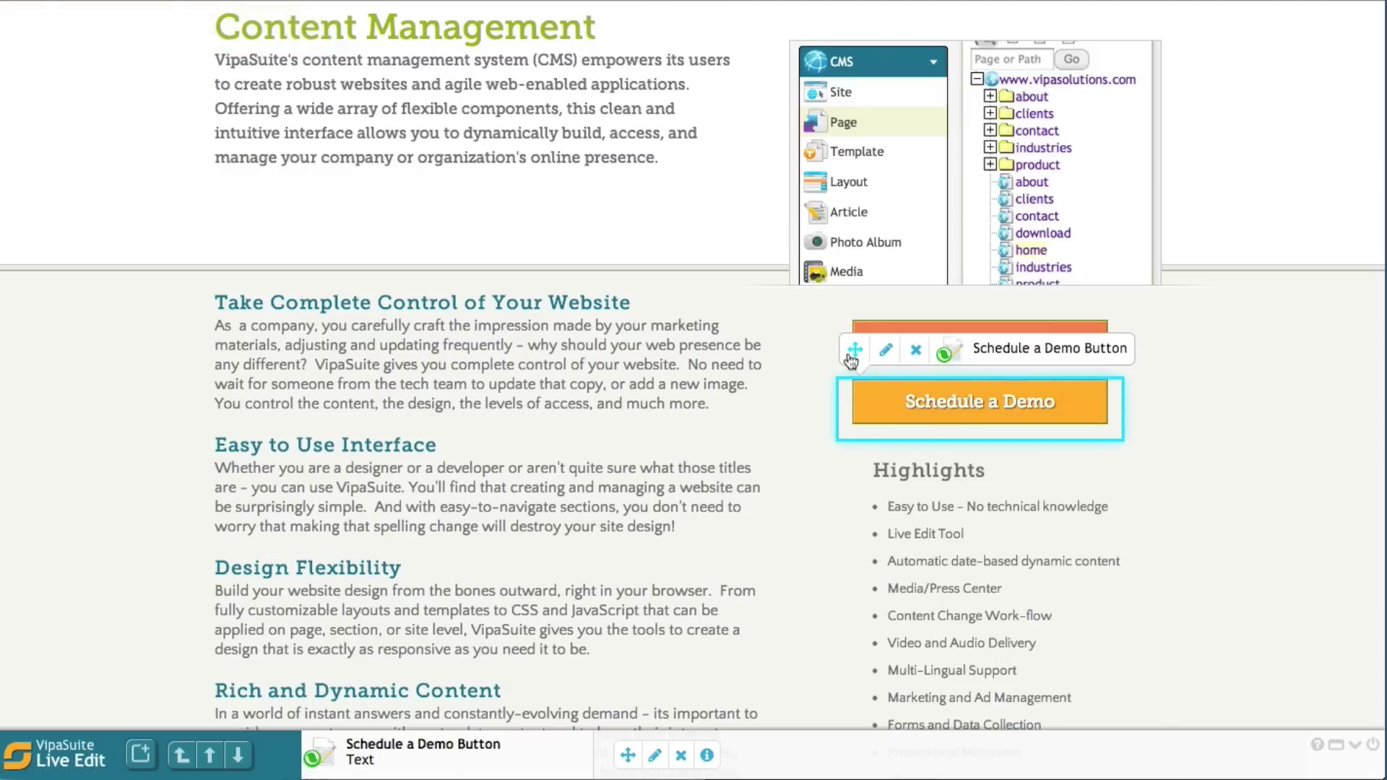
{"action": "left_click_drag", "start_coordinate": [855, 350], "coordinate": [851, 307]}
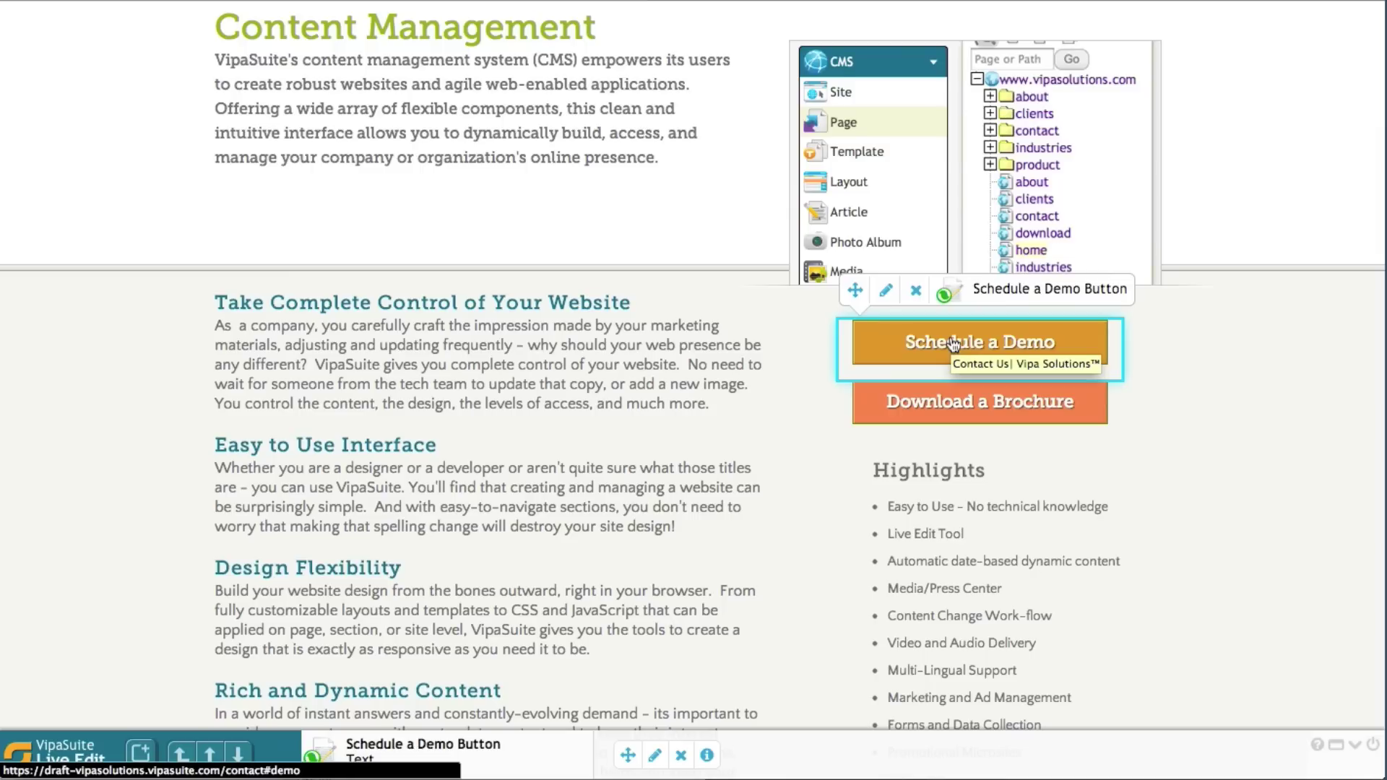
- View the information details of the Schedule a Demo Button component and close them
{"action": "left_click", "coordinate": [707, 760]}
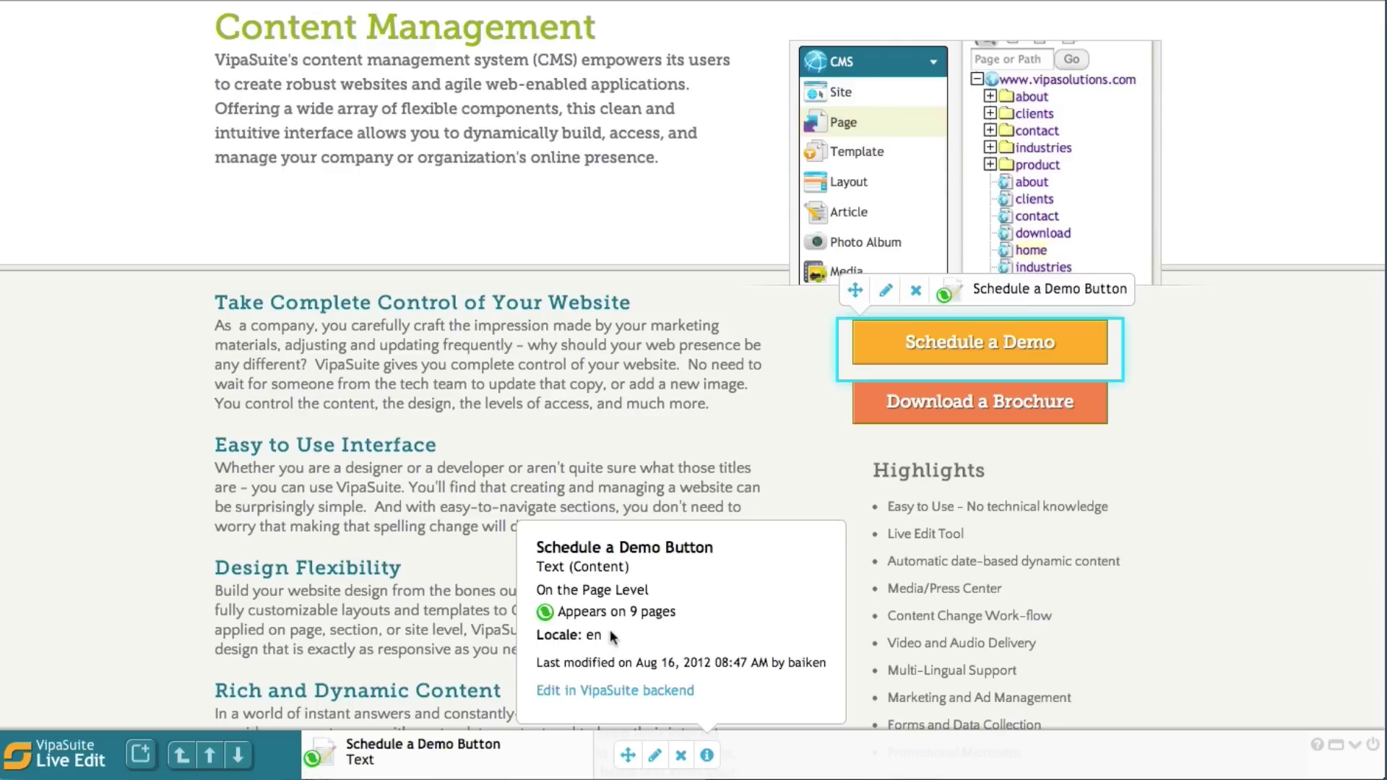
{"action": "left_click", "coordinate": [707, 756]}
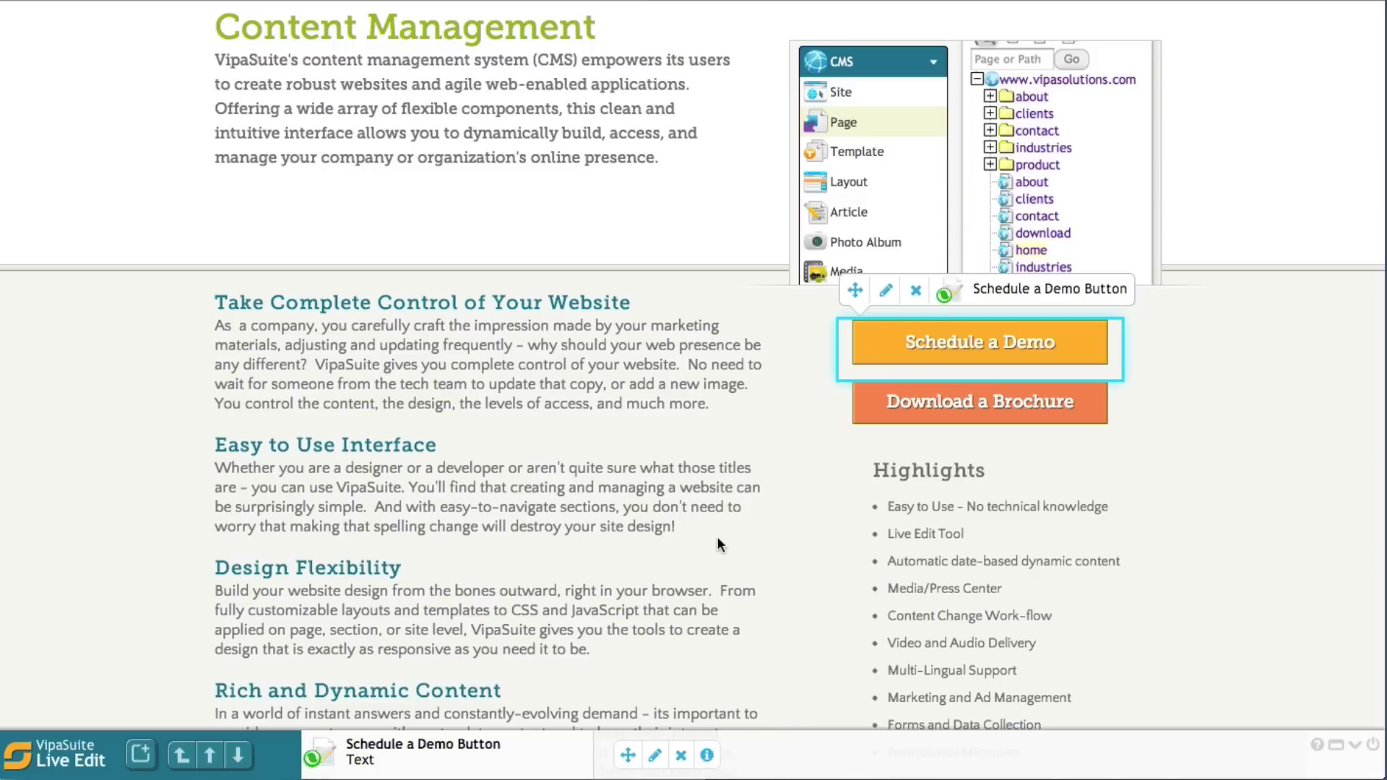
- Add the existing Test Adding New Component text to the page between the Download a Brochure button and Highlights
{"action": "scroll", "coordinate": [973, 536], "scroll_direction": "down", "scroll_amount": 1}
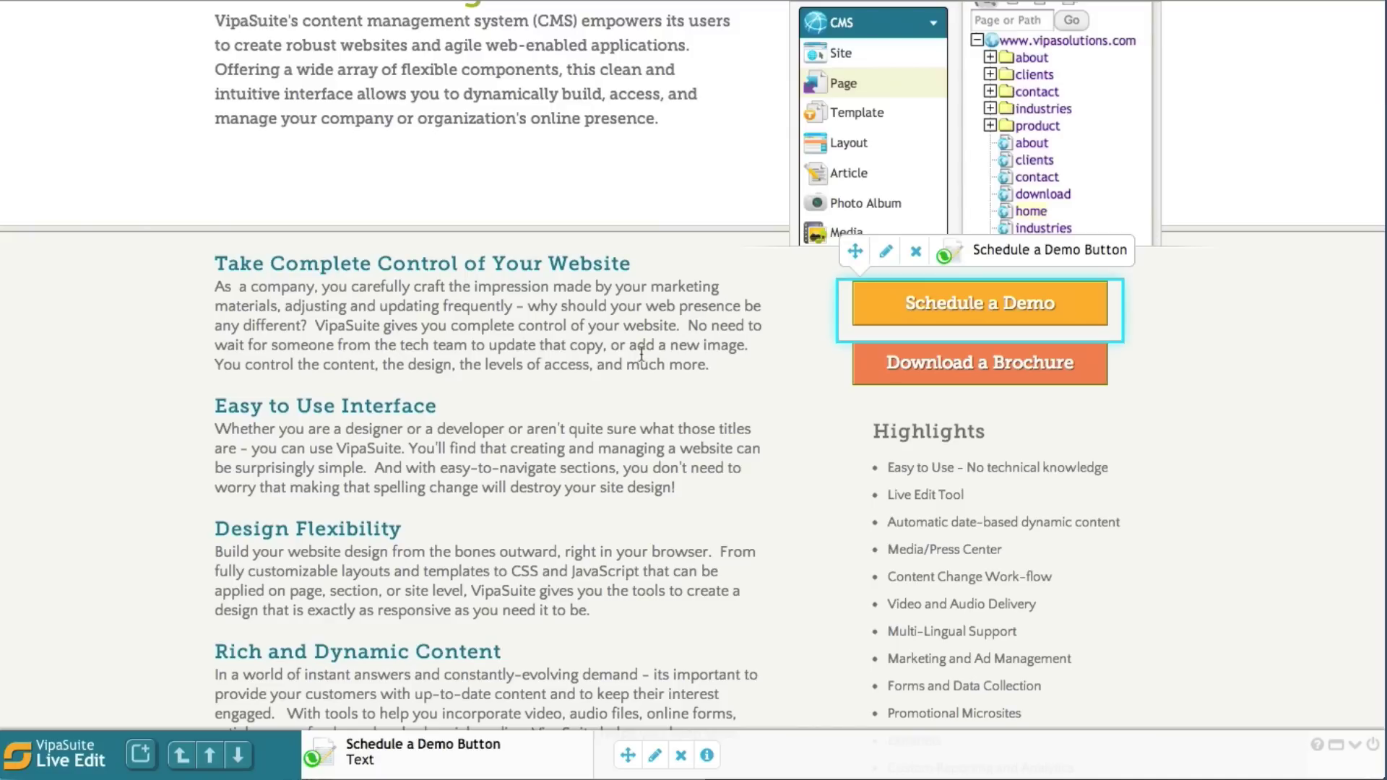
{"action": "left_click", "coordinate": [145, 755]}
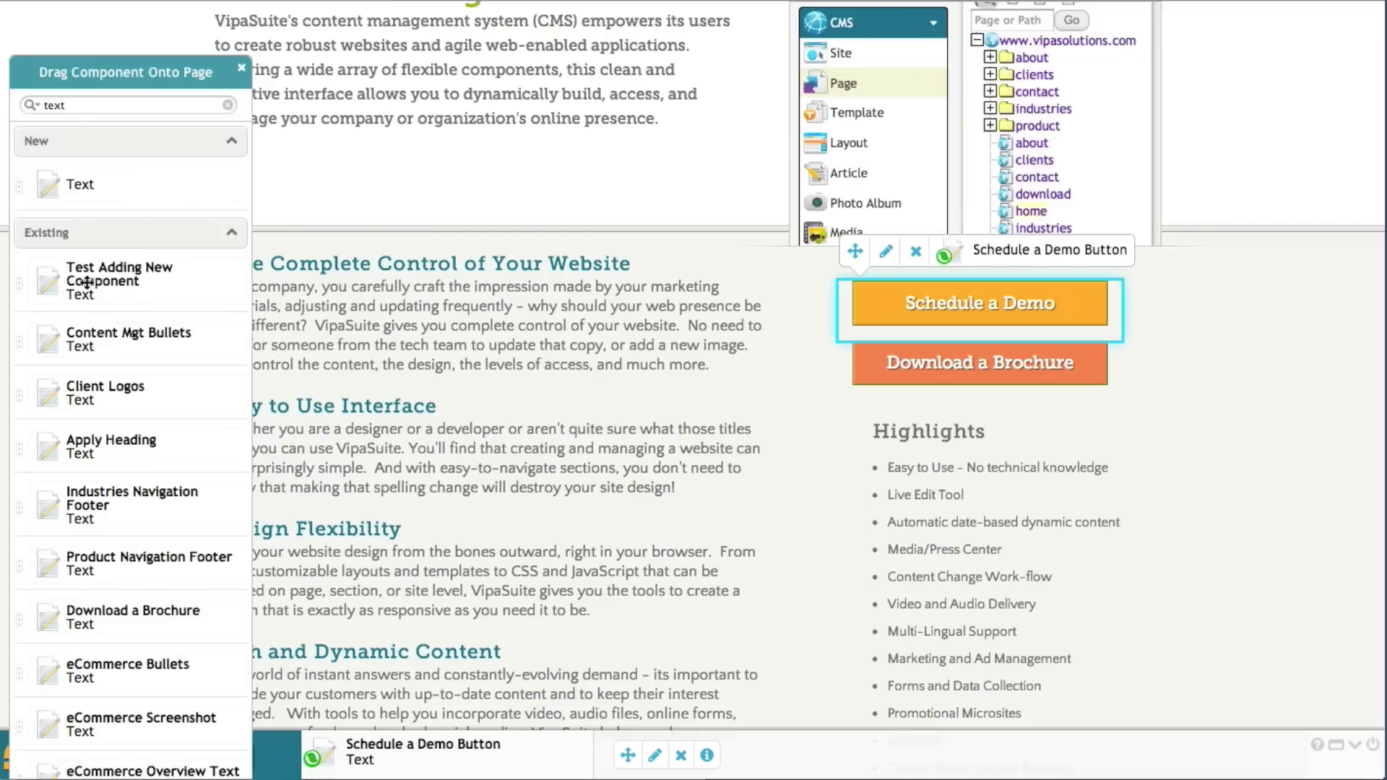
{"action": "left_click_drag", "start_coordinate": [87, 282], "coordinate": [947, 401]}
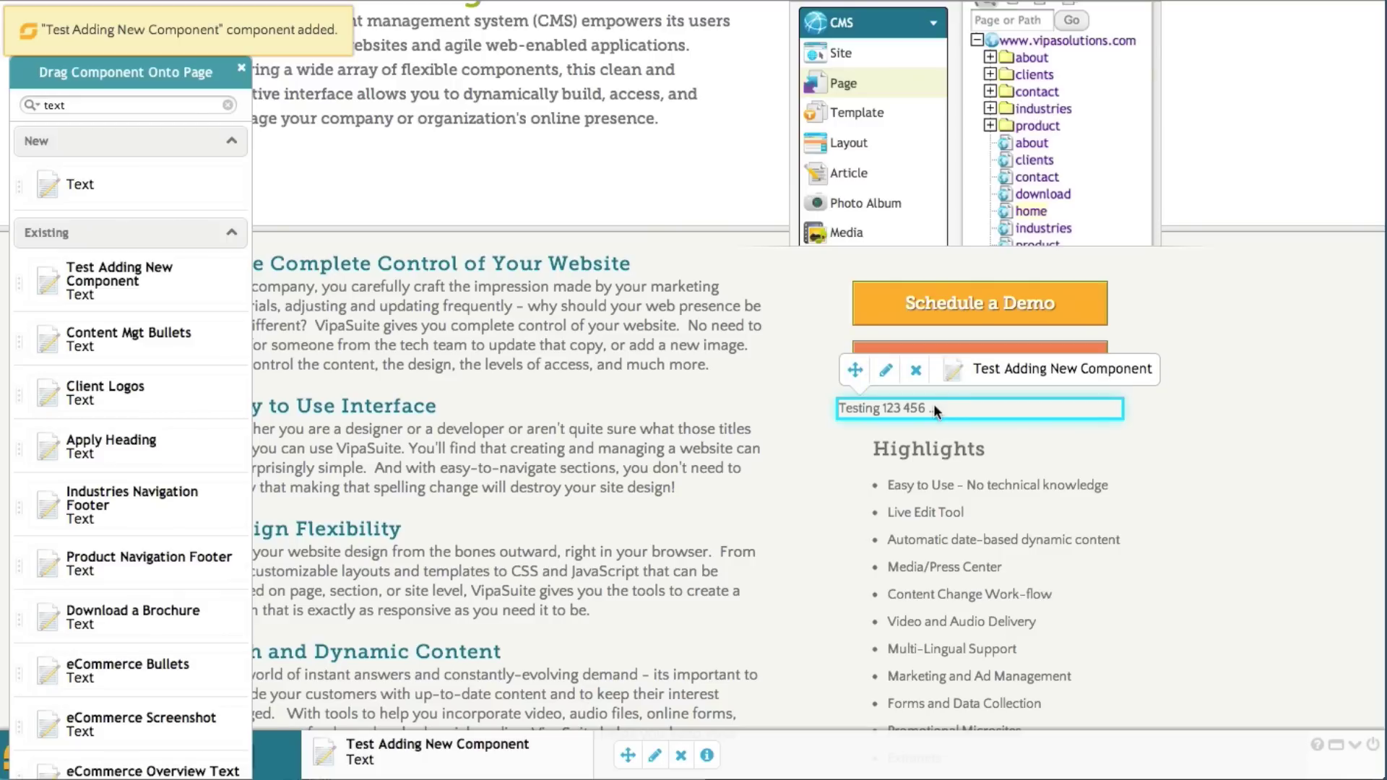
- Delete "123 456" from the Test Adding New Component's text, then save and exit the editor
{"action": "left_click", "coordinate": [886, 372]}
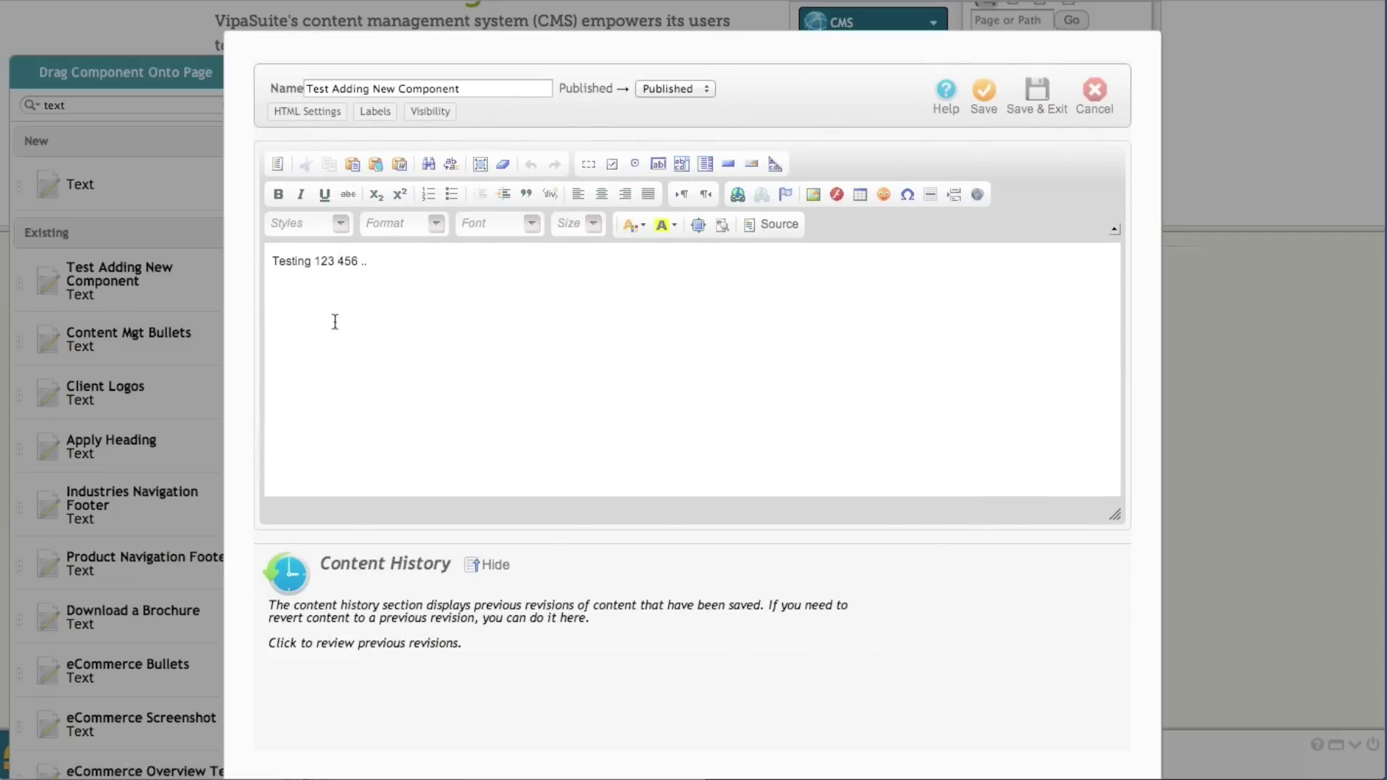
{"action": "left_click", "coordinate": [358, 262]}
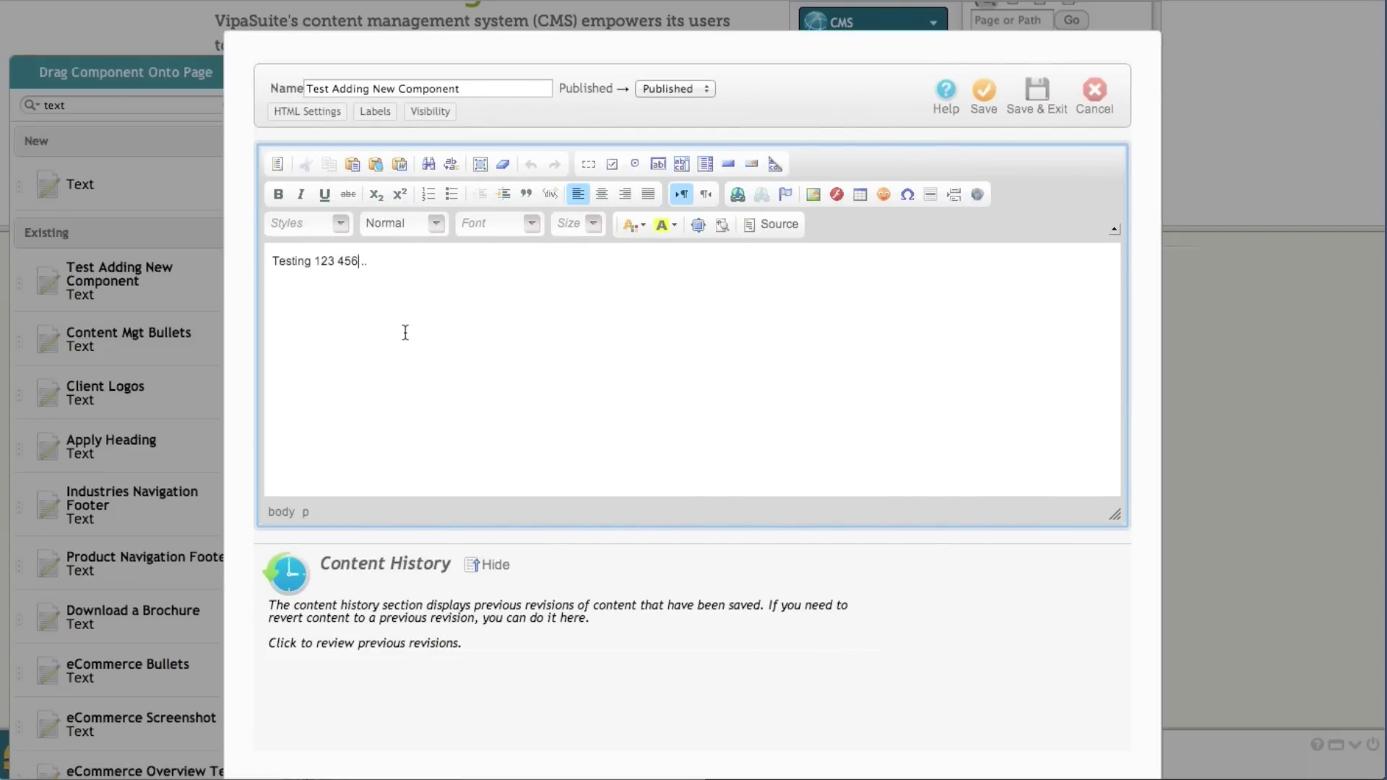
{"action": "key", "text": "BackSpace"}
{"action": "key", "text": "BackSpace"}
{"action": "key", "text": "BackSpace"}
{"action": "key", "text": "BackSpace"}
{"action": "key", "text": "BackSpace"}
{"action": "key", "text": "BackSpace"}
{"action": "key", "text": "BackSpace"}
{"action": "key", "text": "BackSpace"}
{"action": "left_click", "coordinate": [1047, 99]}
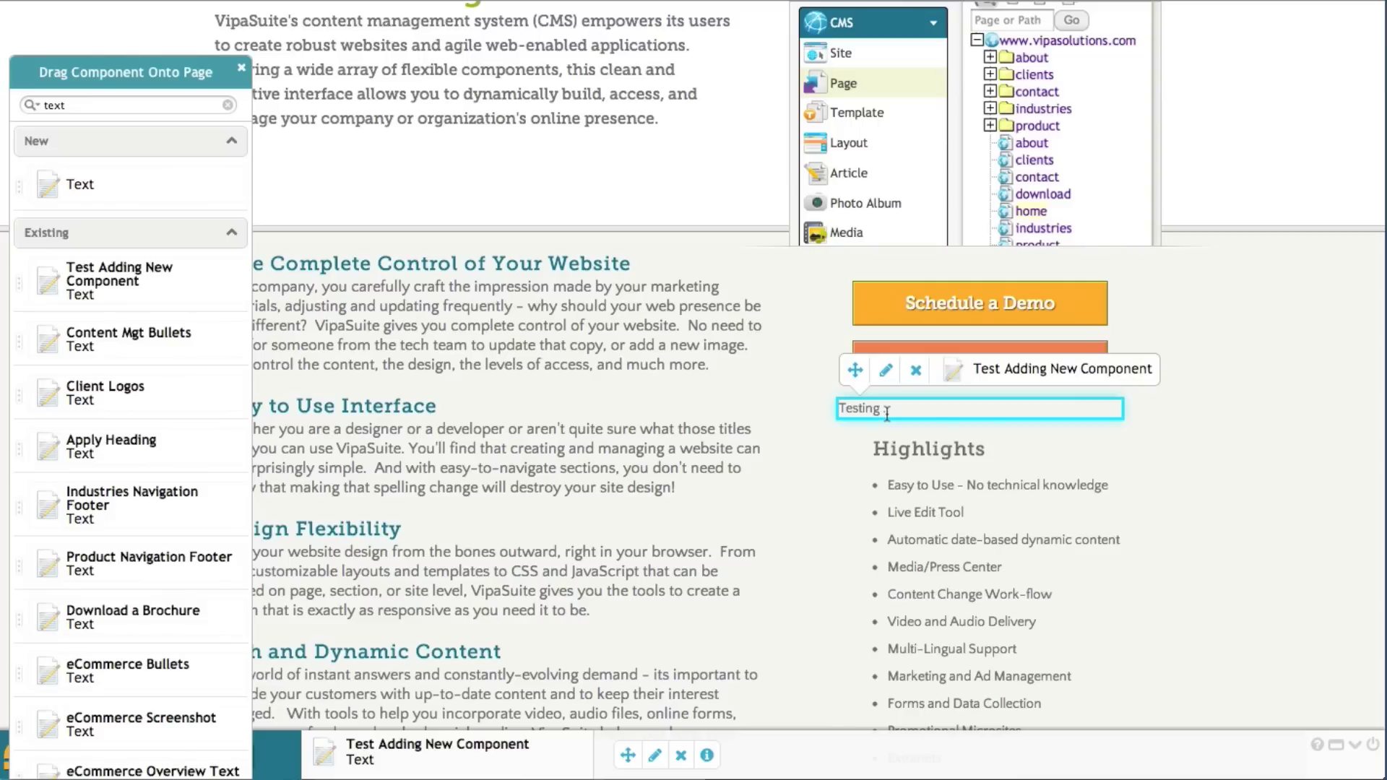
- Remove the Test Adding New Component from the page and confirm the removal
{"action": "left_click", "coordinate": [916, 370]}
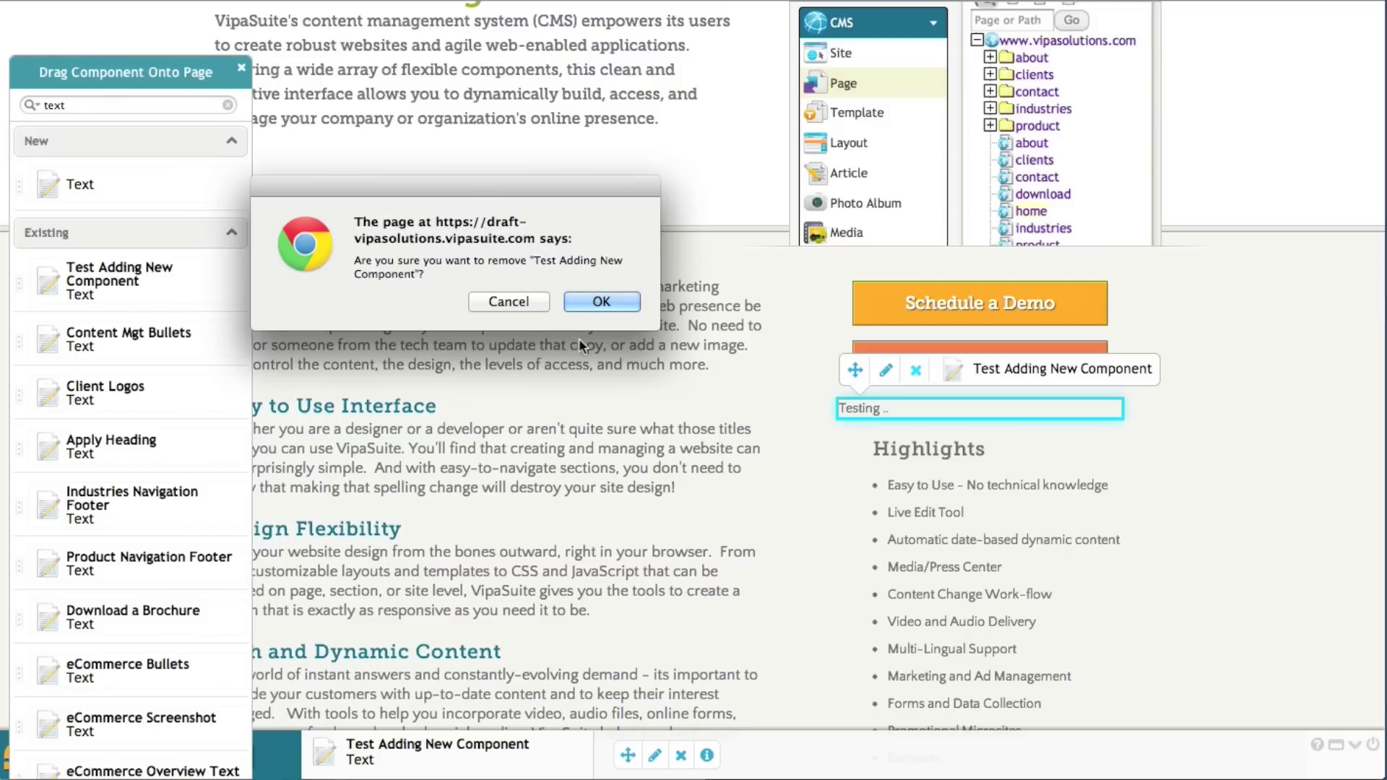
{"action": "left_click", "coordinate": [609, 301]}
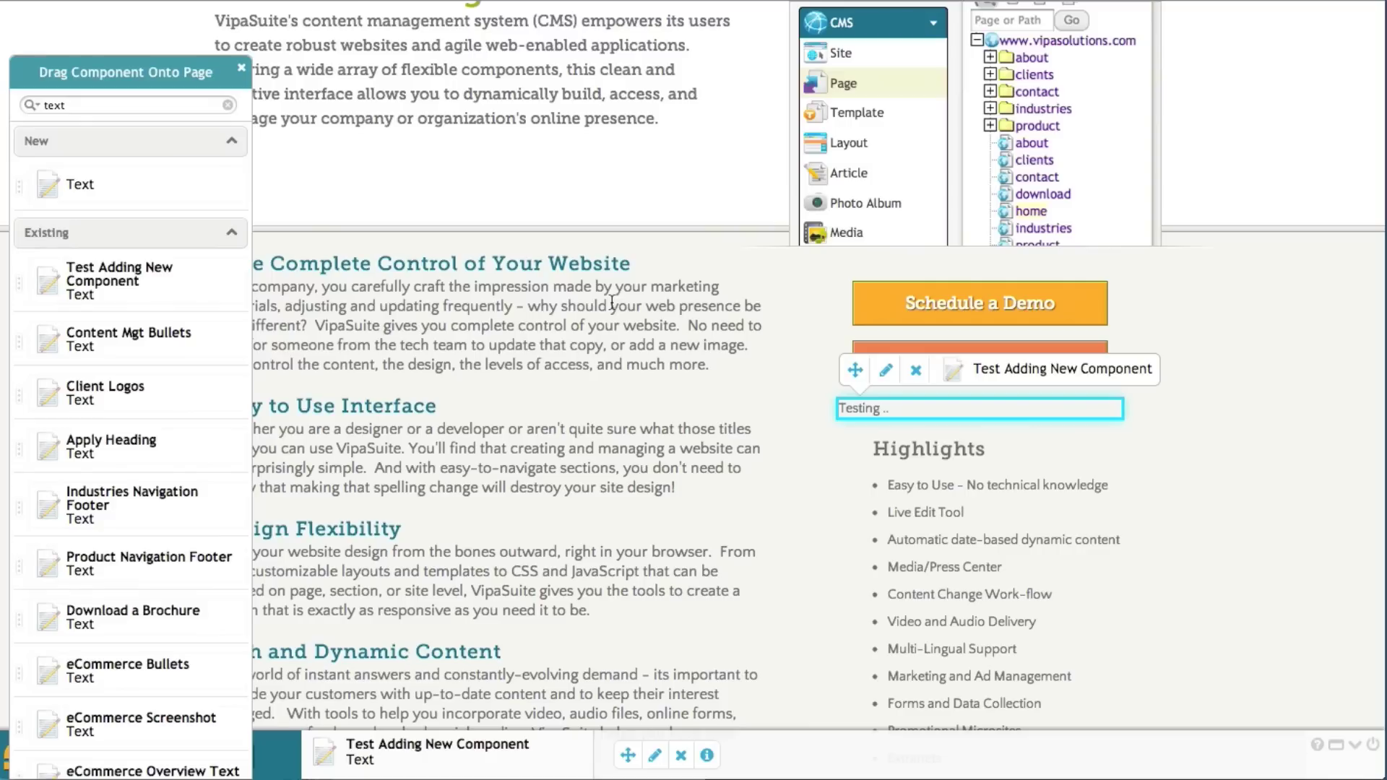